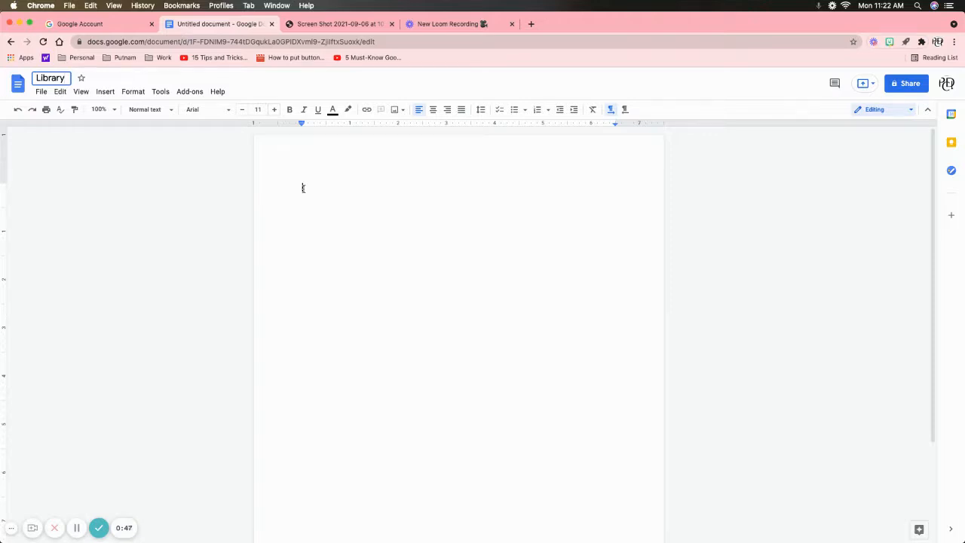
Enter the word "Bold" in bold on the first line of the document and start a new line.
click(302, 188)
click(295, 115)
text(Bold)
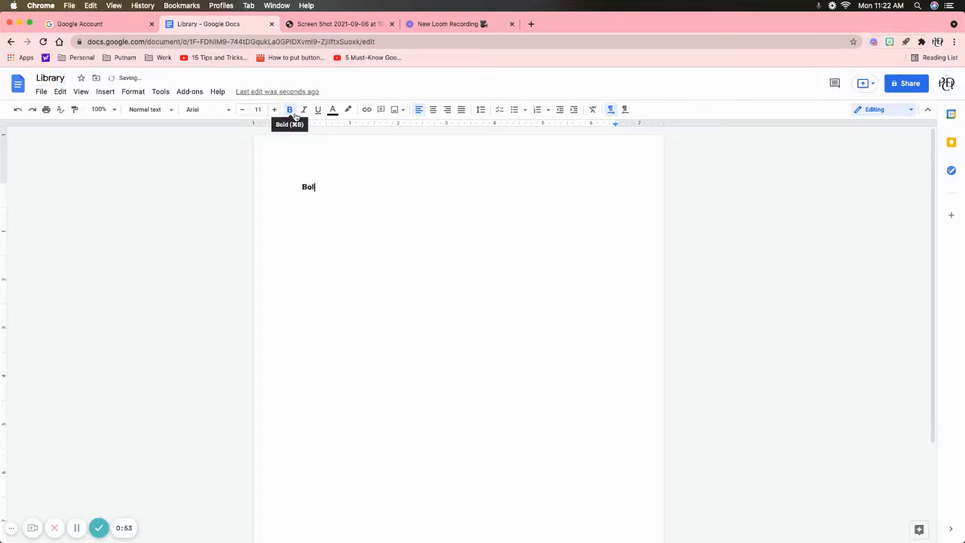
key(Return)
key(Return)
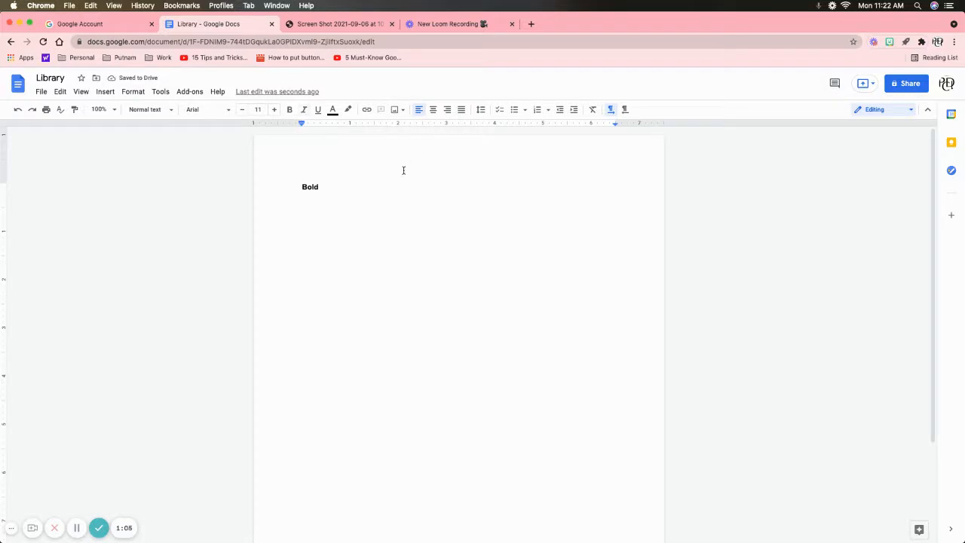
Add the word "Italics" in italics below the bold word, with italic formatting ended on the line after it.
key(Return)
key(super+i)
text(Italics)
key(Return)
key(super+i)
Add the word "Underline" with underlining below the italic word, and end the underlining before a new line.
key(super+u)
text(Unde)
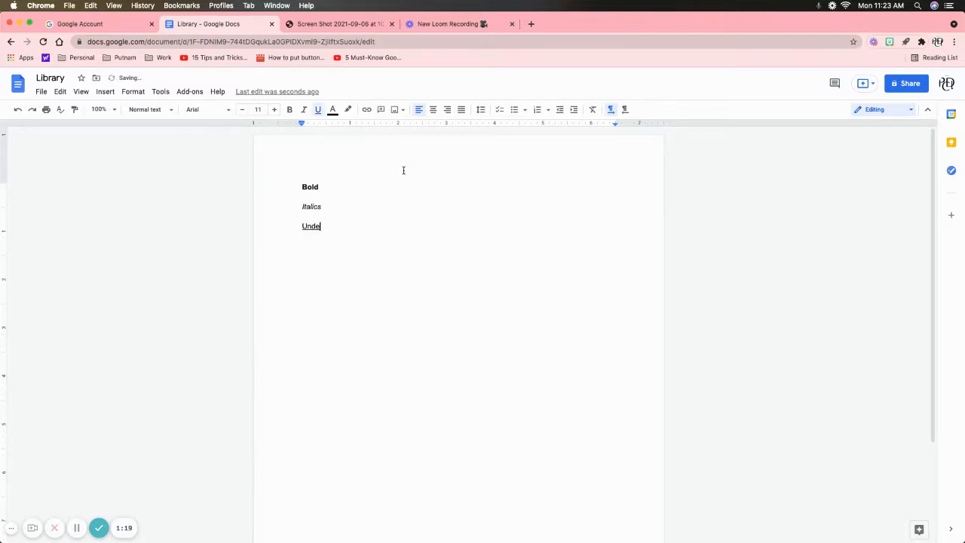
text(rline)
key(super+u)
key(Return)
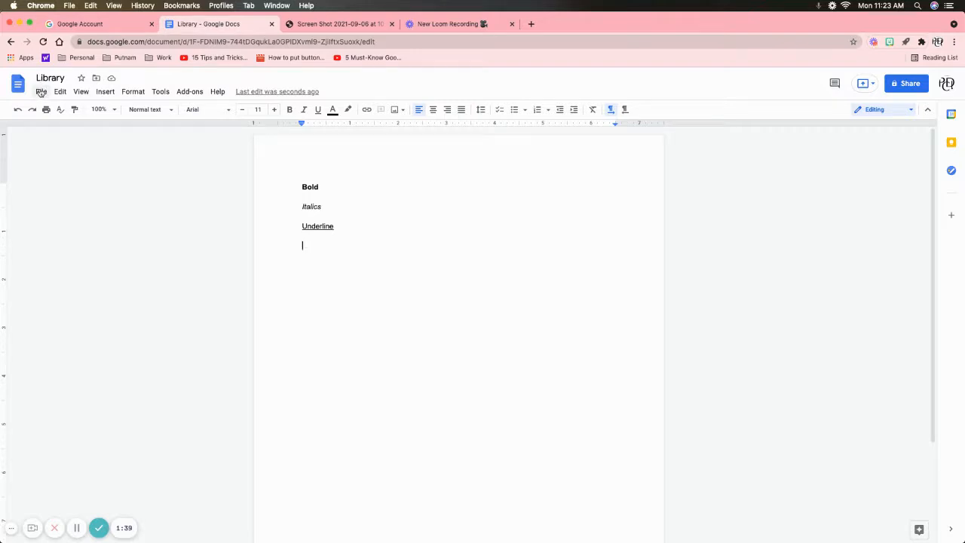
Dictate a paragraph with voice typing in English (US) below the underlined word, from "Now everything that I say" to "hit the microphone again", and stop the dictation.
click(159, 93)
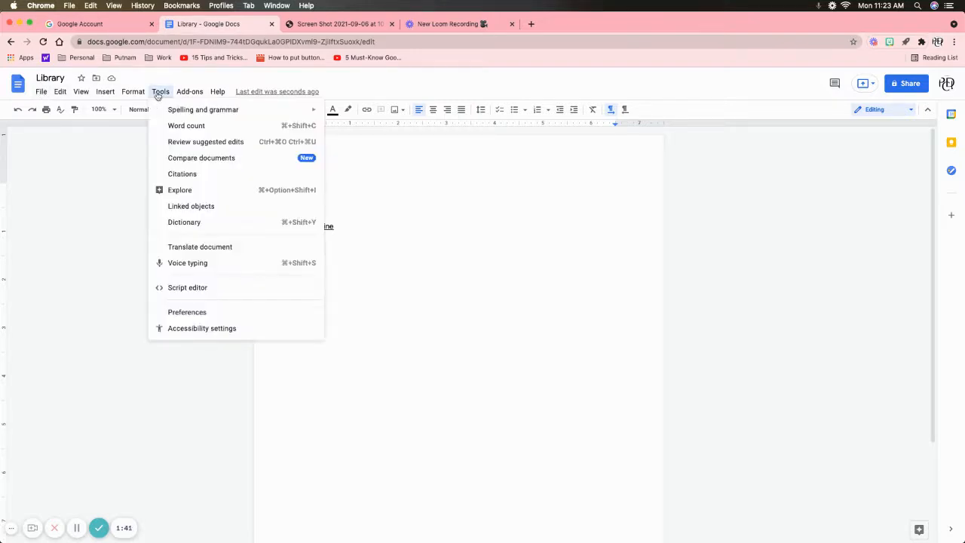
click(187, 263)
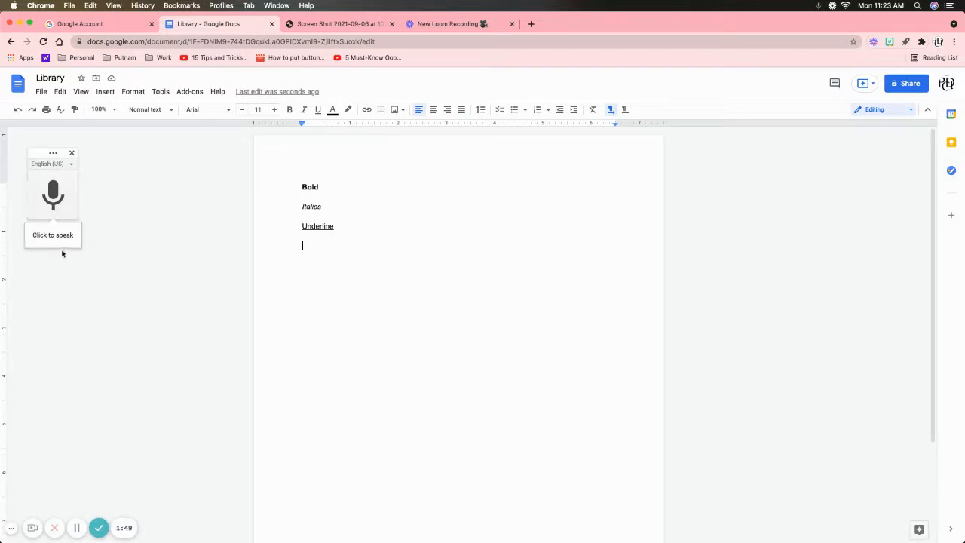
click(61, 167)
click(61, 167)
click(61, 167)
click(60, 165)
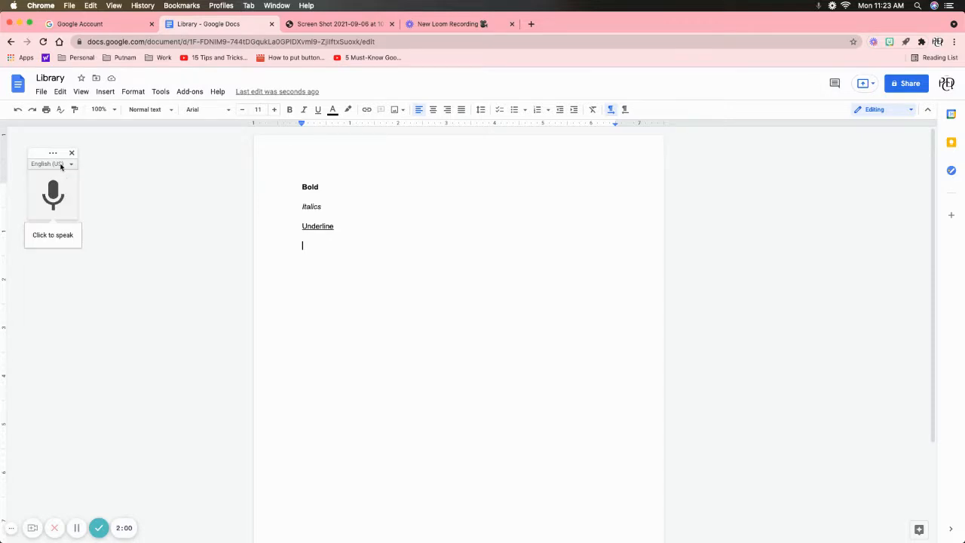
click(48, 235)
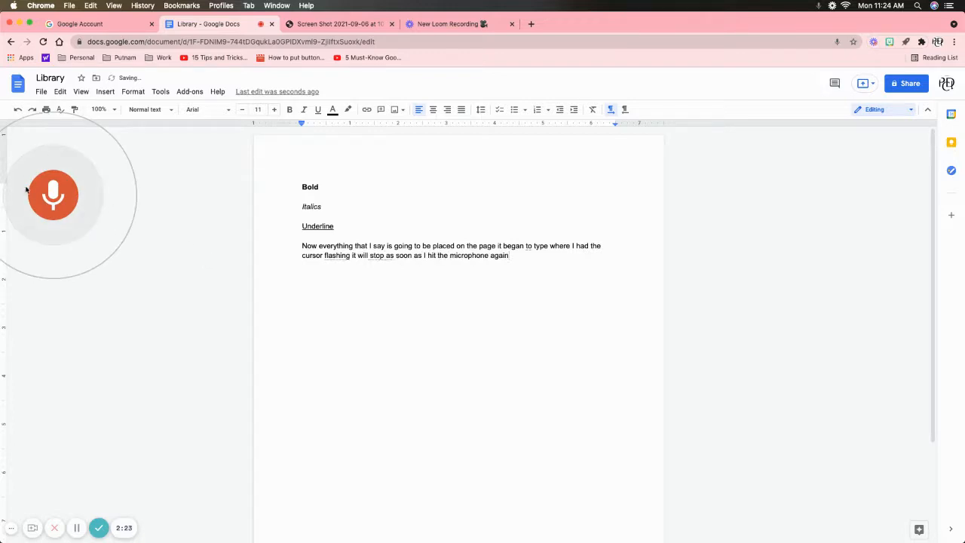
click(60, 198)
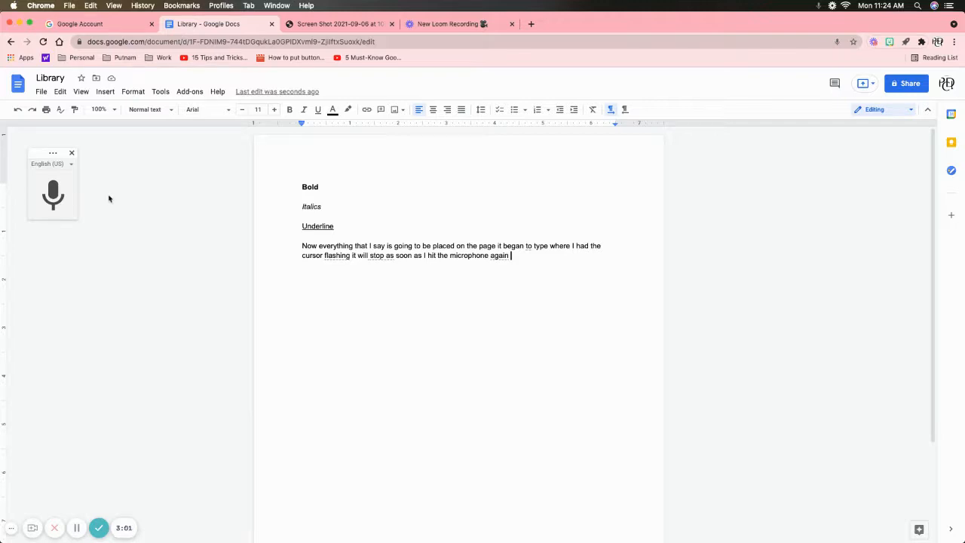
click(41, 92)
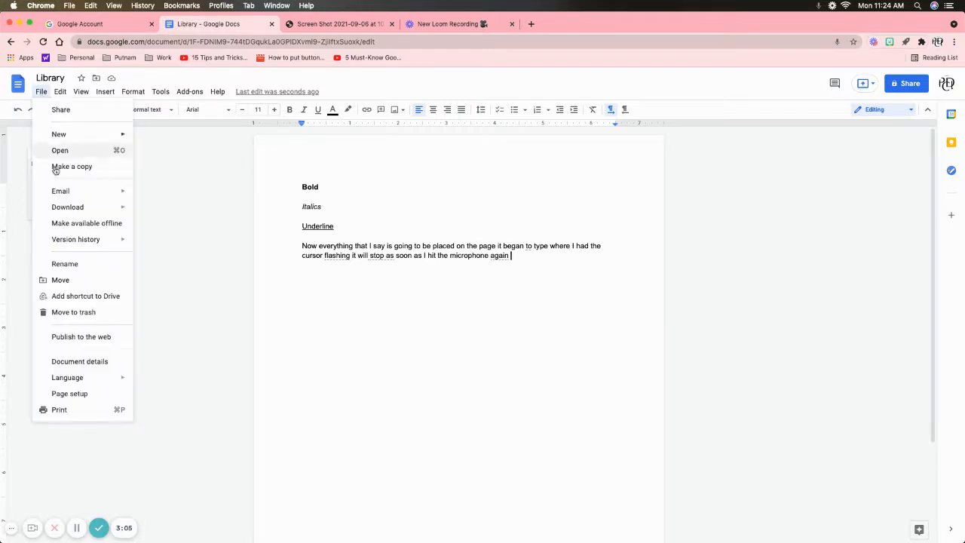
click(75, 224)
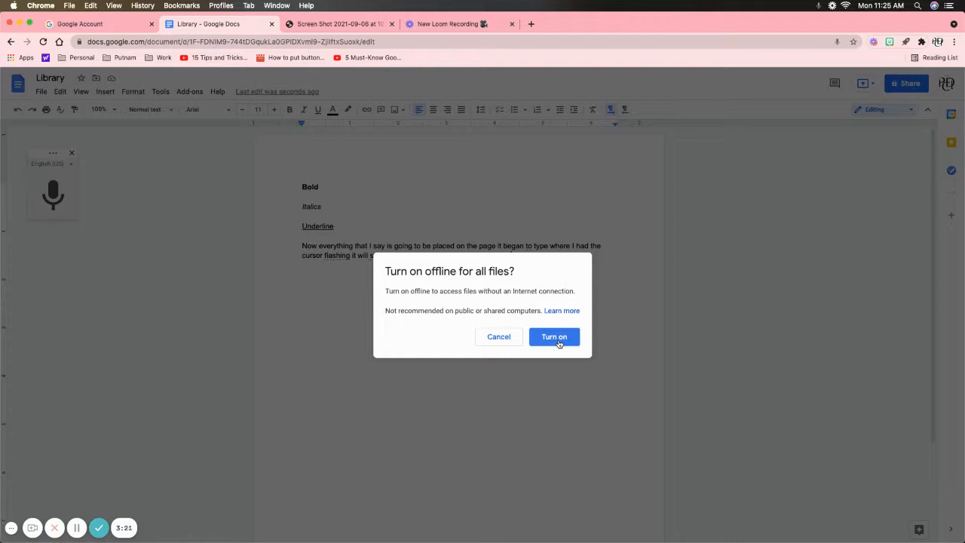
click(499, 336)
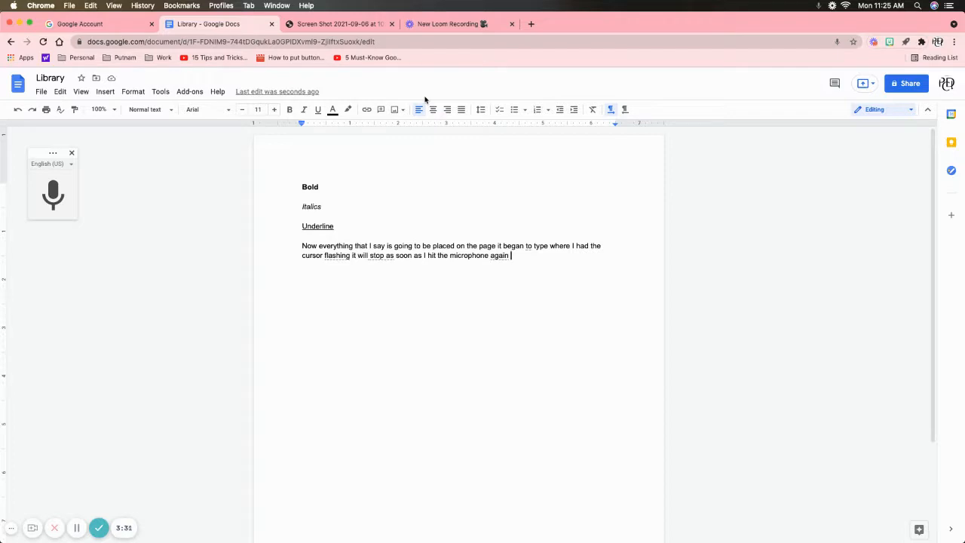
Start a new line below the dictated paragraph and add the words "ottawa" and "kalida" to the personal dictionary.
key(Return)
click(160, 91)
mouse_move(178, 112)
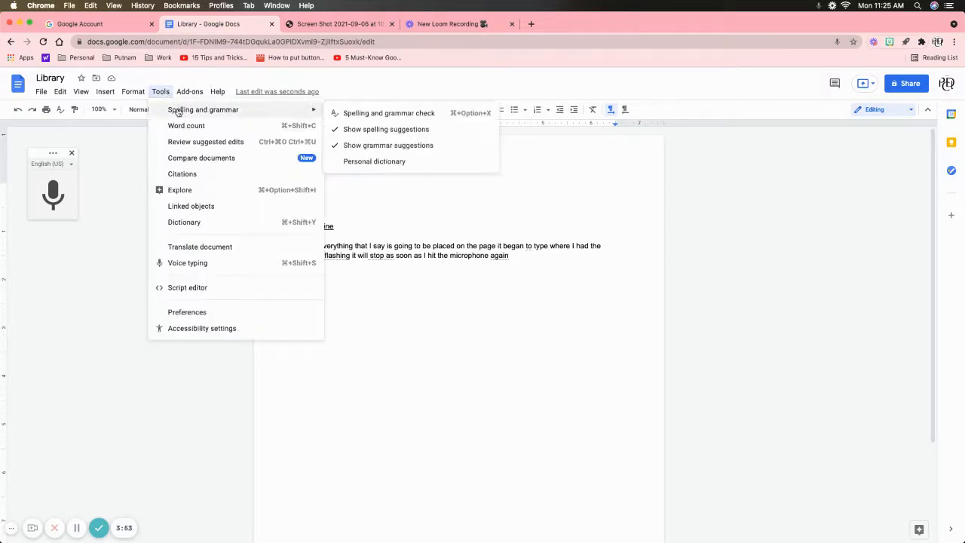
click(376, 163)
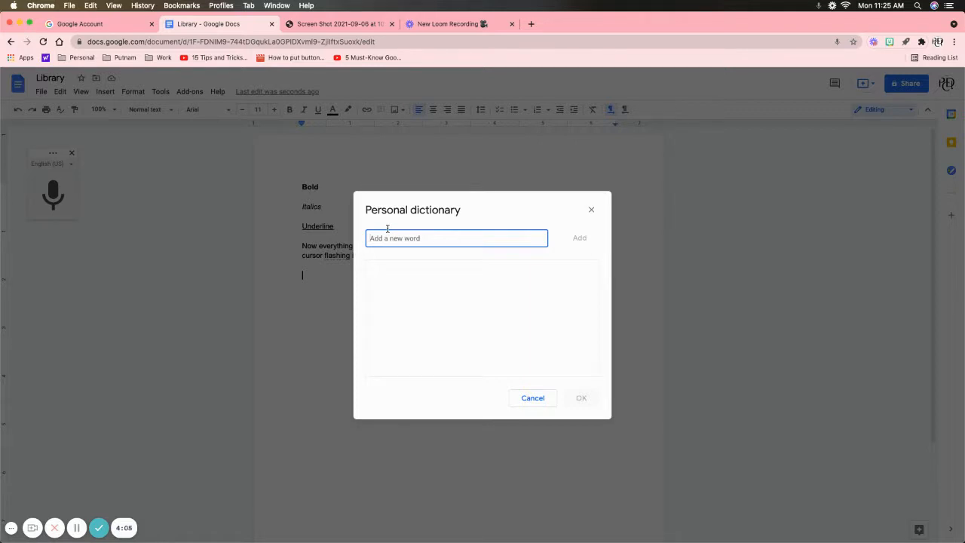
text(Ottawa)
click(586, 240)
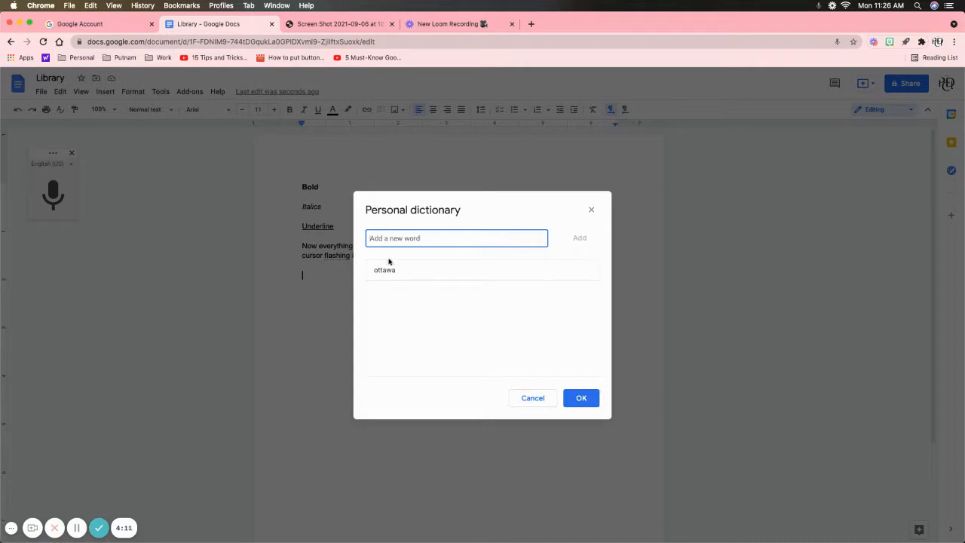
text(kalida)
click(580, 240)
click(582, 399)
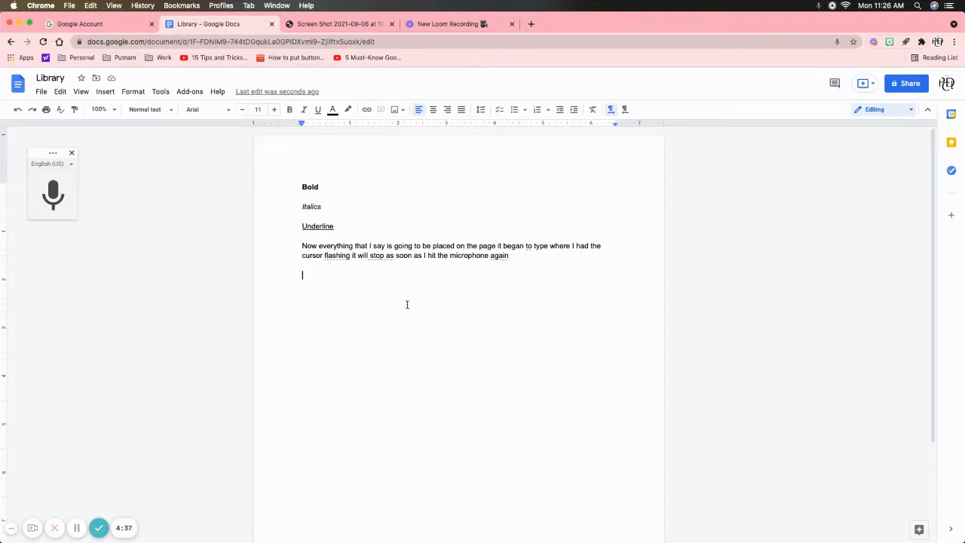
Create a German translation of the document titled "Translated copy of Library".
click(160, 93)
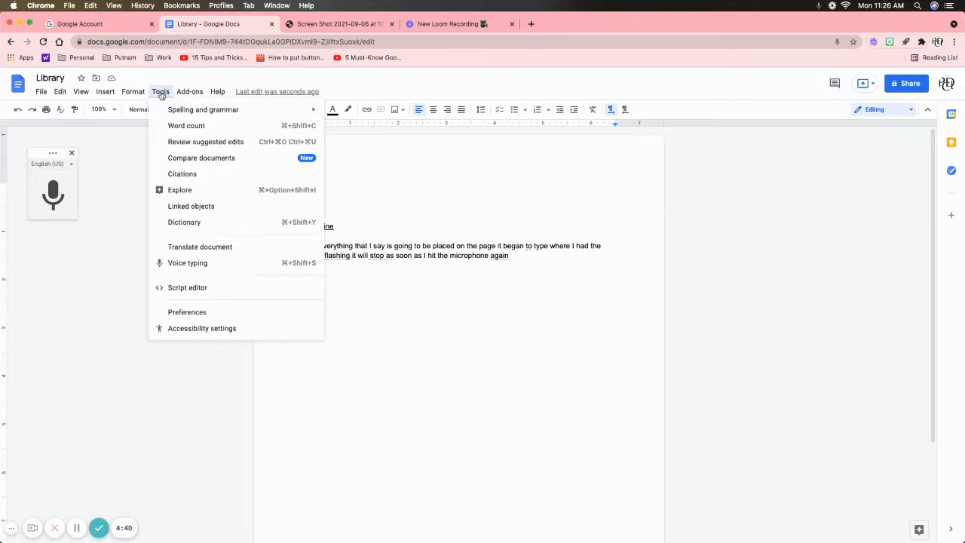
click(198, 248)
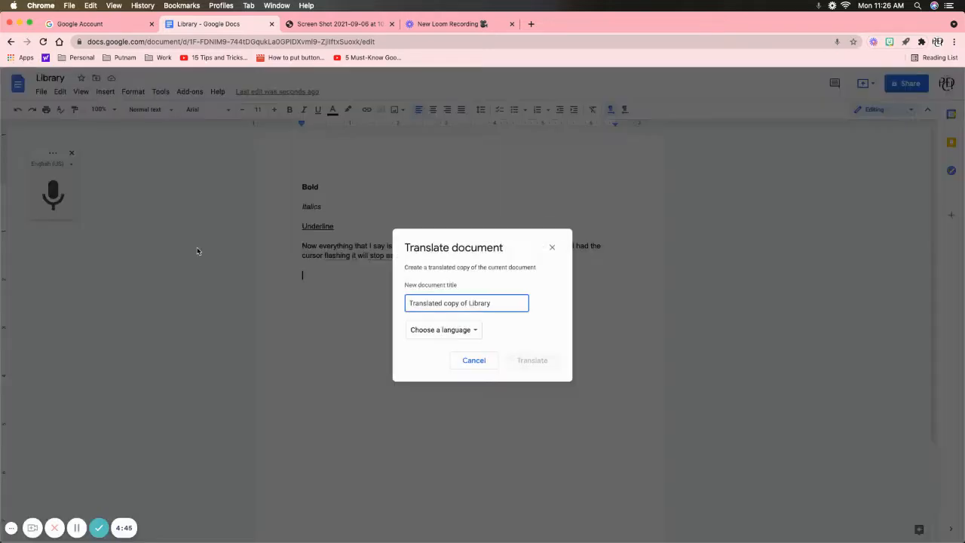
click(454, 332)
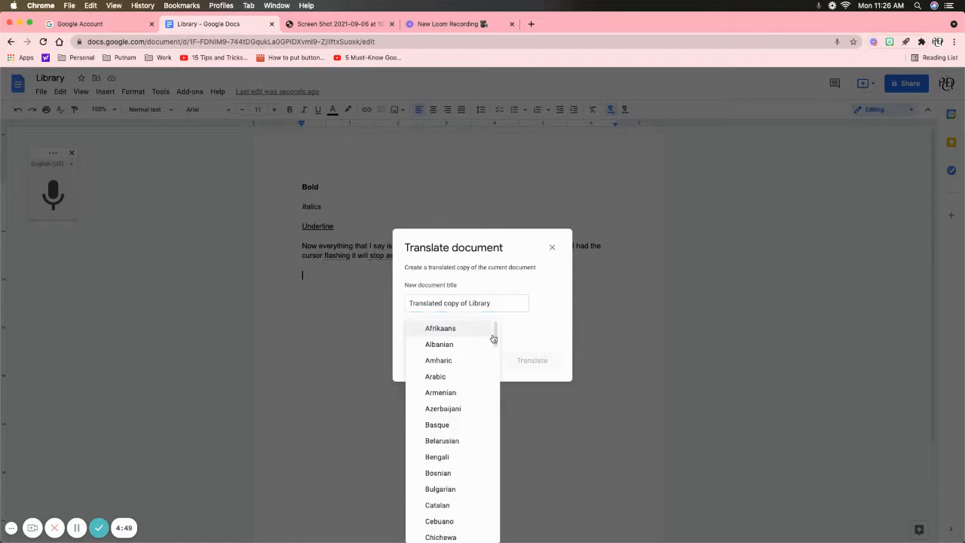
drag(493, 338, 489, 374)
scroll(491, 372, down, 4)
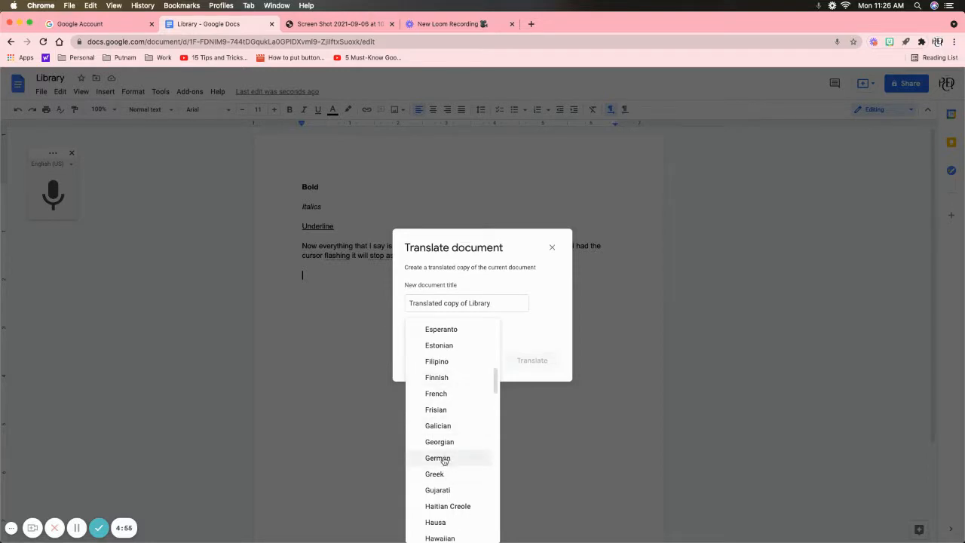
click(444, 460)
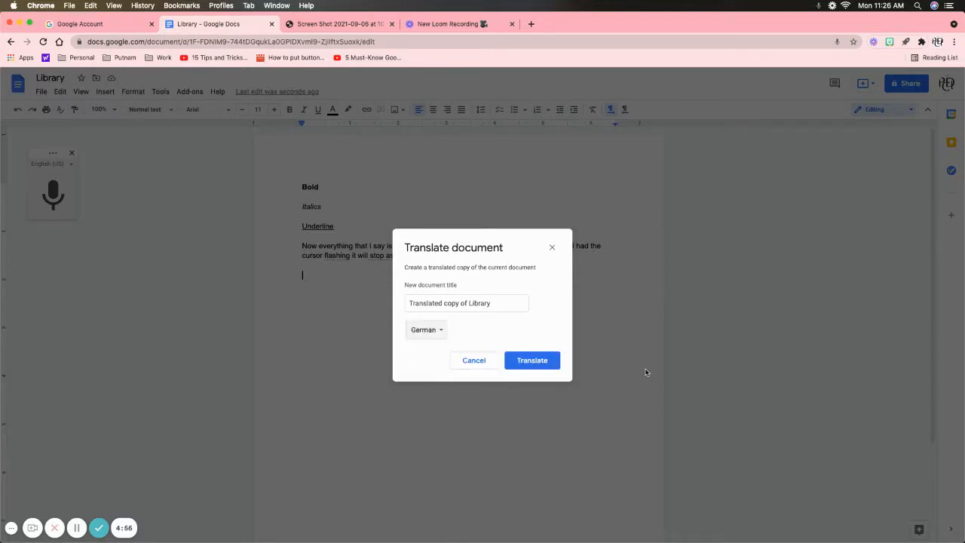
click(527, 361)
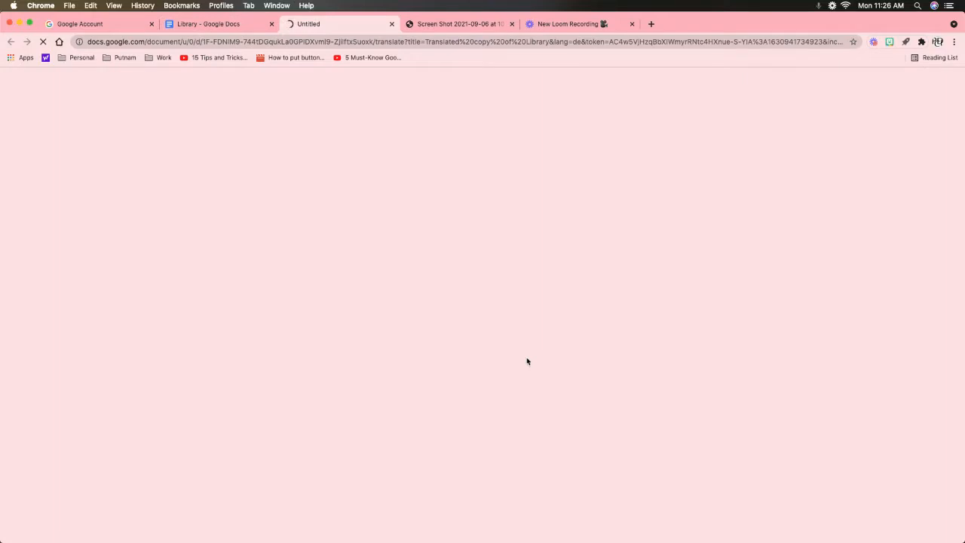